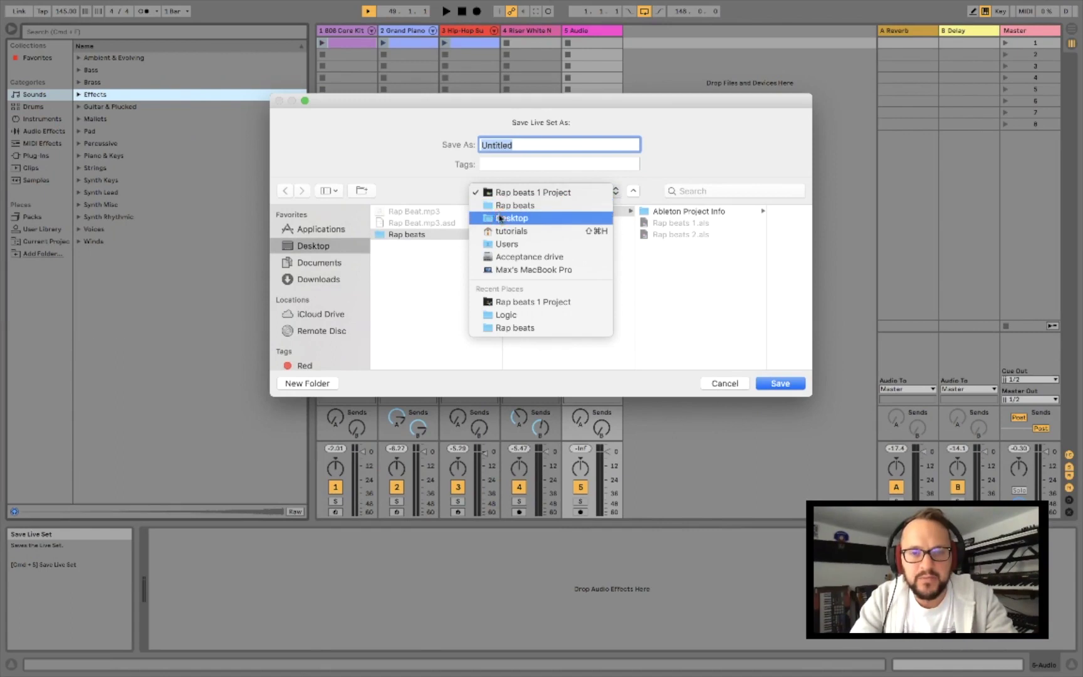
- Create a new folder for the rap beat on the Desktop and save the Live Set in it
click(308, 383)
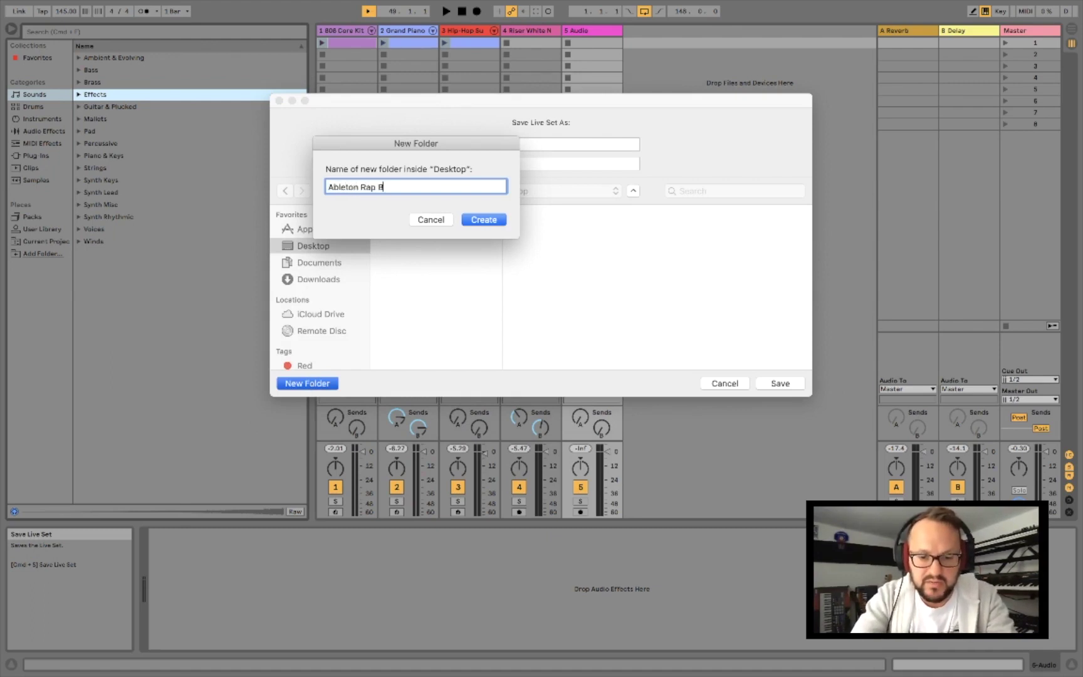
key(Return)
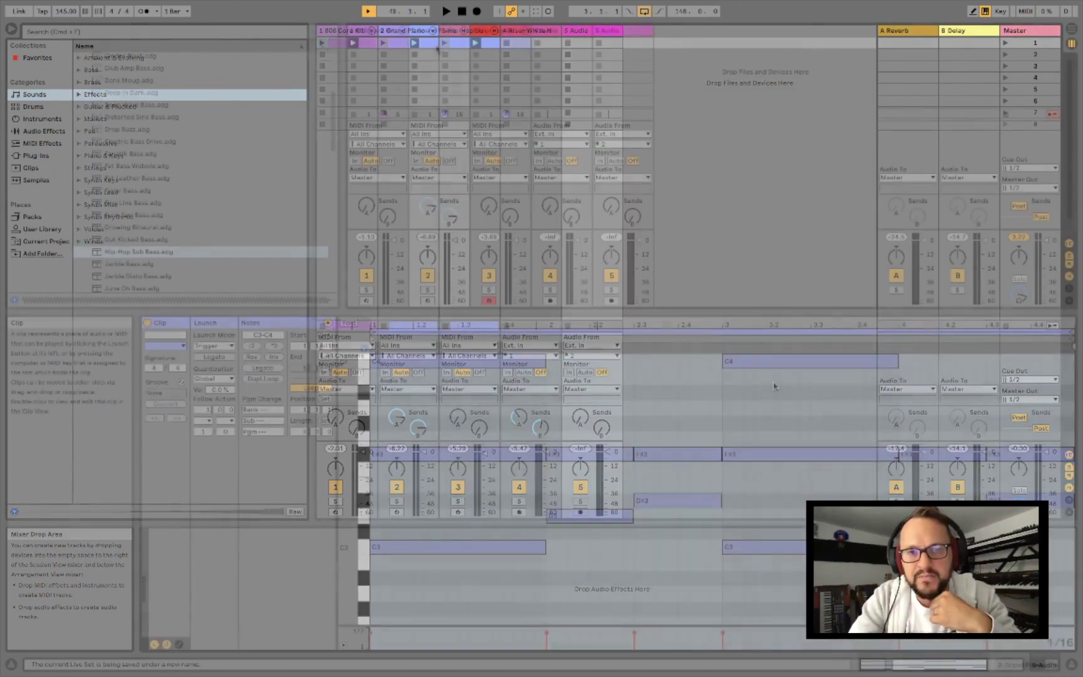
- Review the notes of the sub bass, grand piano and 808 drum clips and play back the beat
click(487, 42)
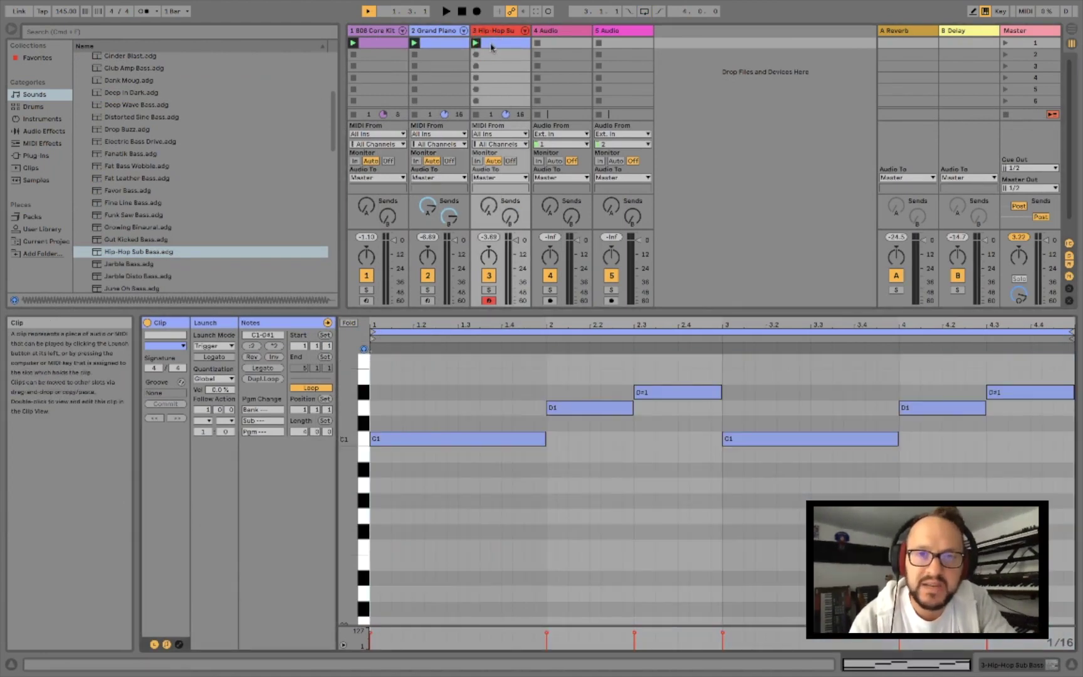
click(433, 44)
click(383, 44)
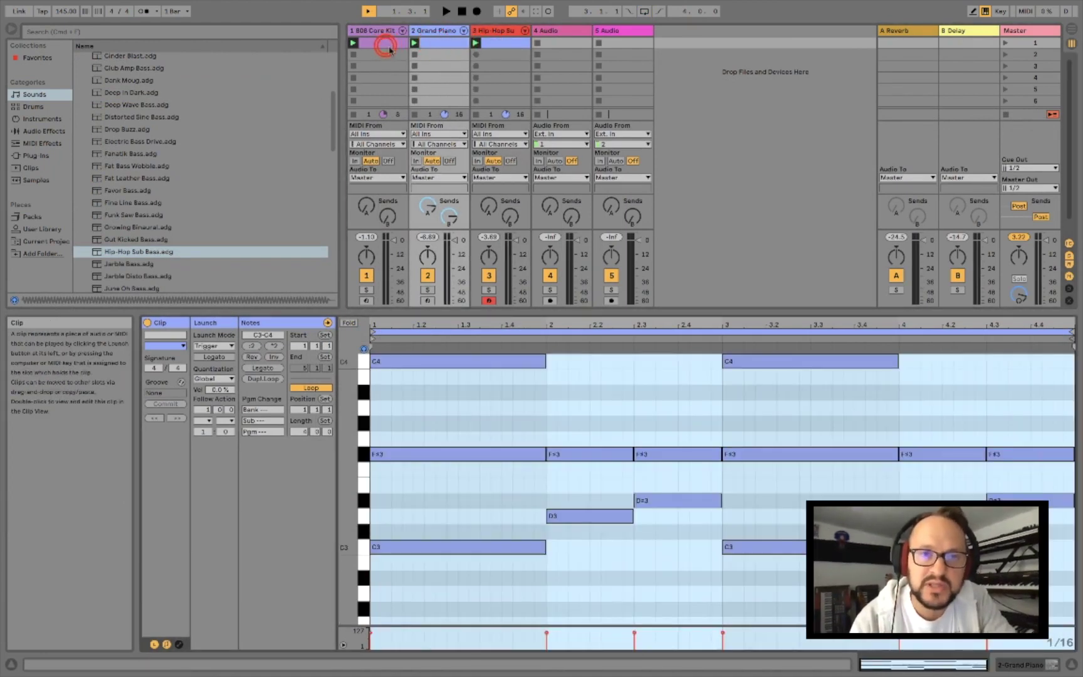
click(447, 12)
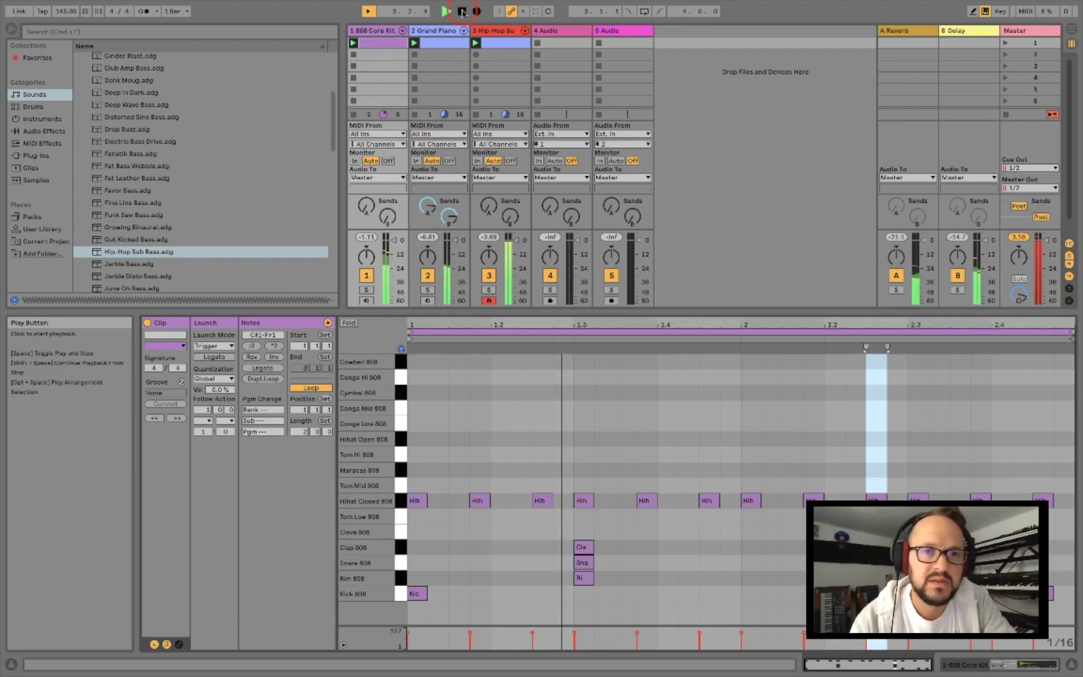
click(462, 12)
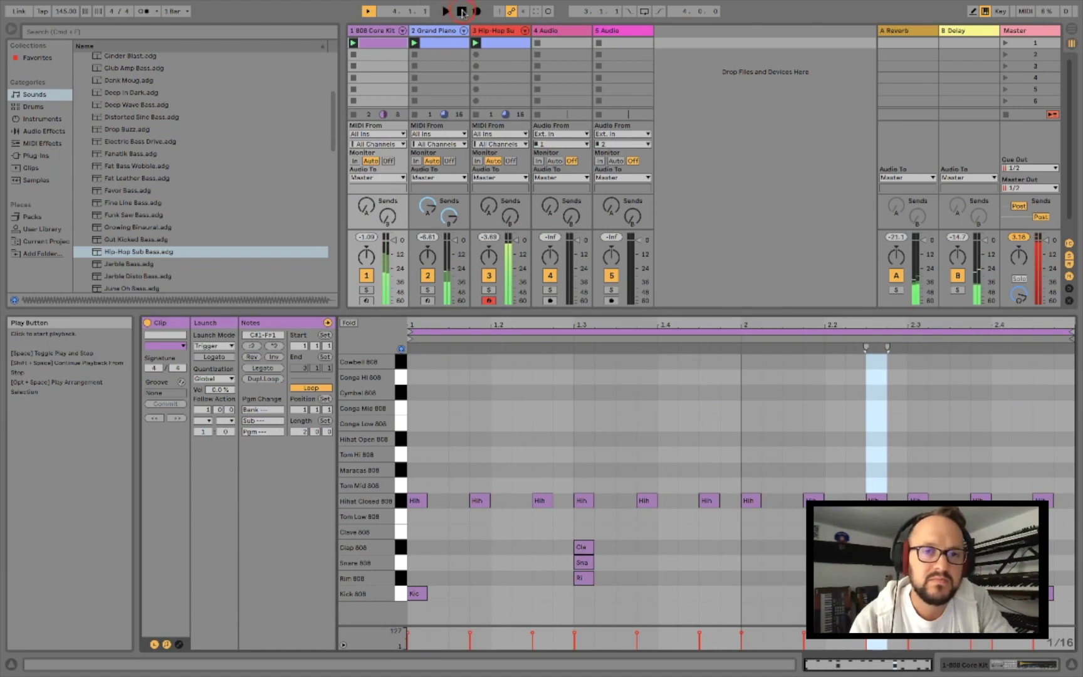
- Show the Hip-Hop Sub Bass clip's envelopes and choose MIDI Ctrl with Pitch Bend as the envelope to edit
click(494, 44)
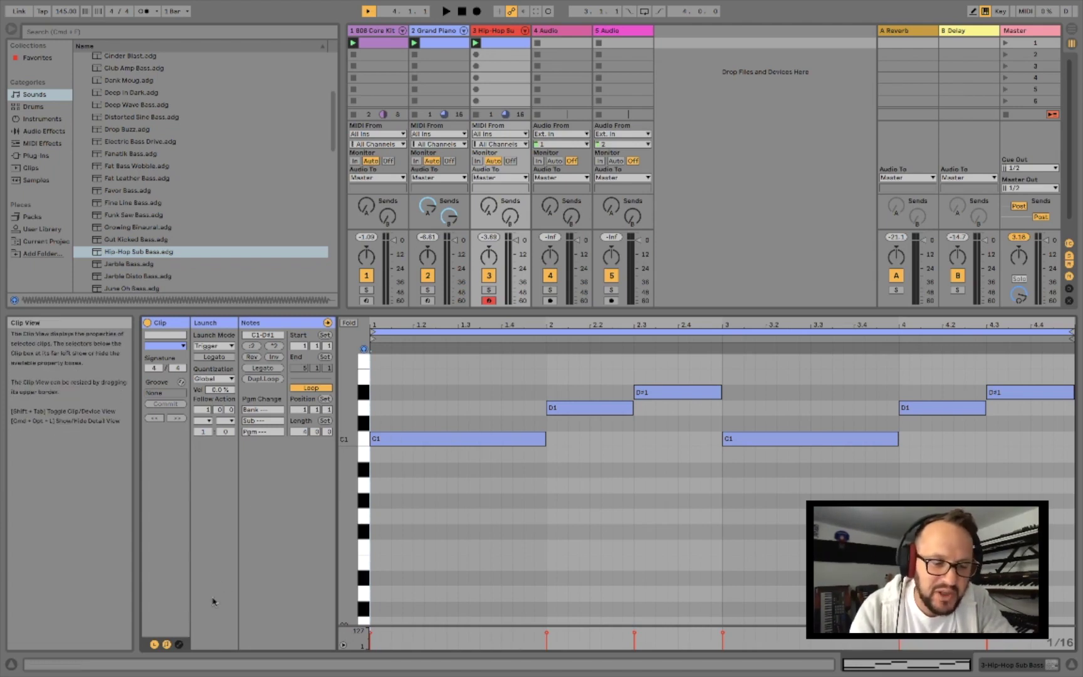
click(179, 645)
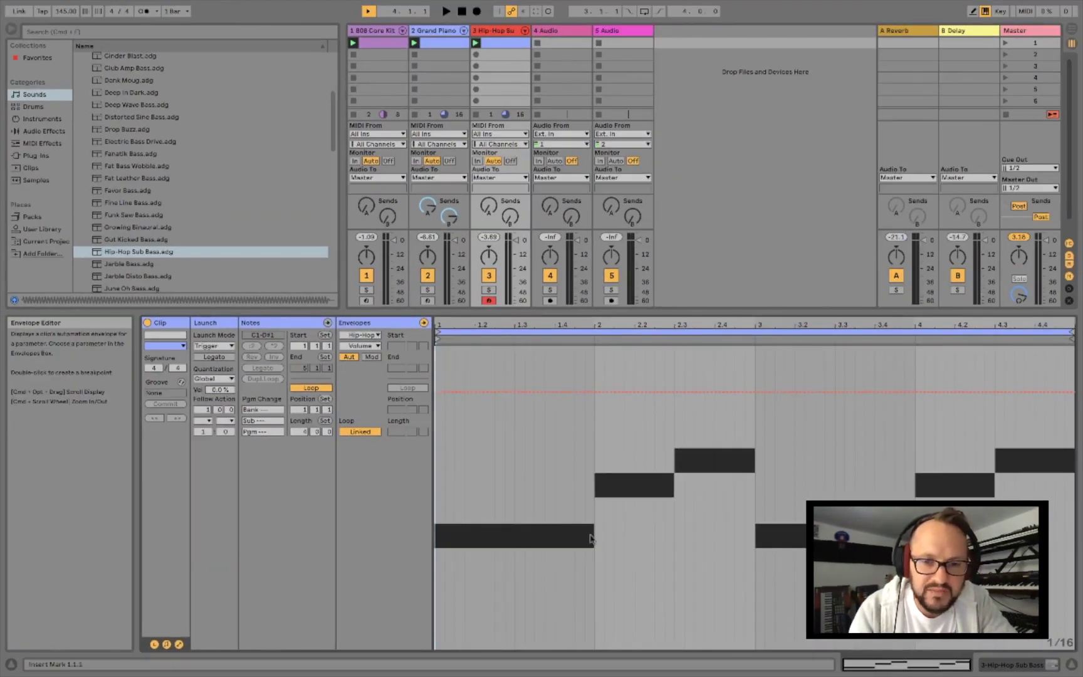
click(361, 335)
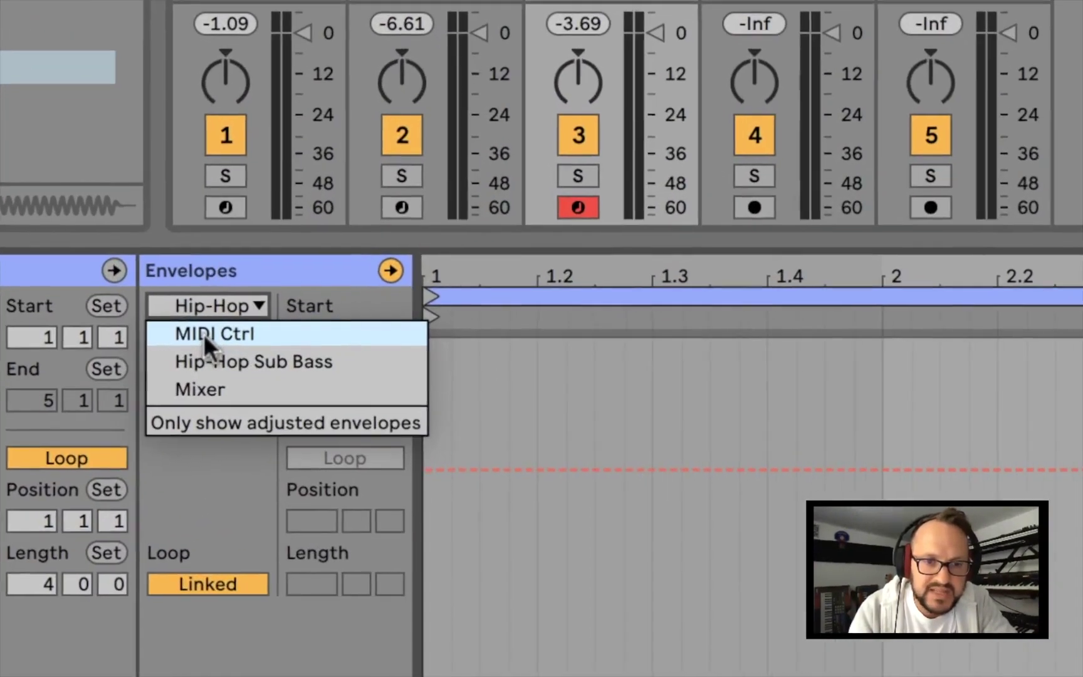
click(208, 328)
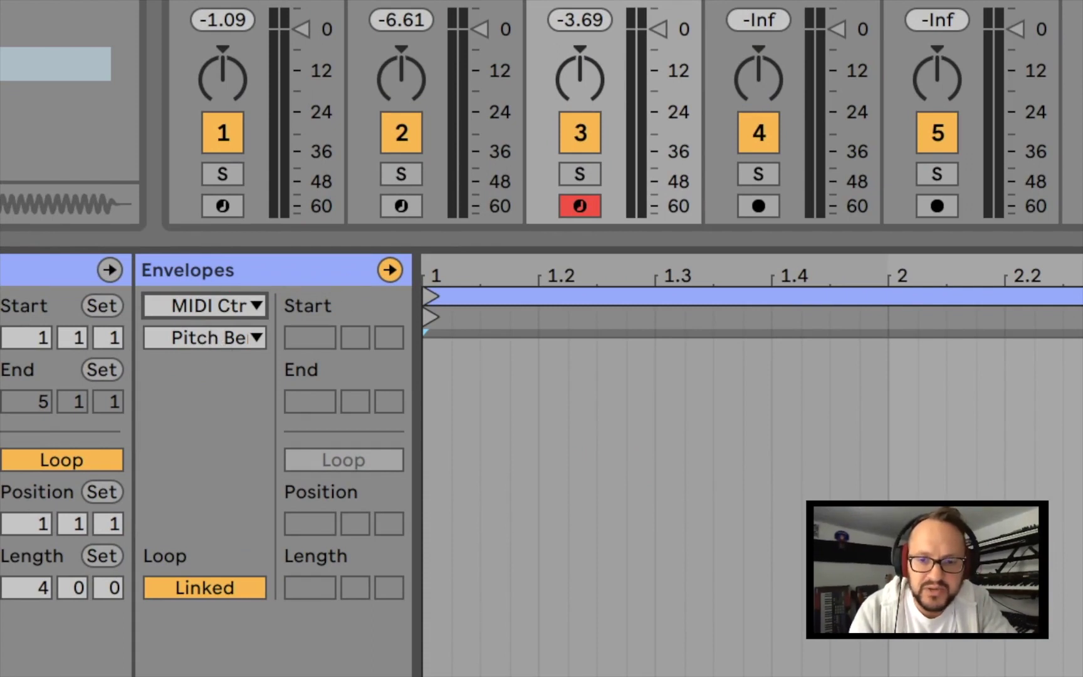
click(181, 342)
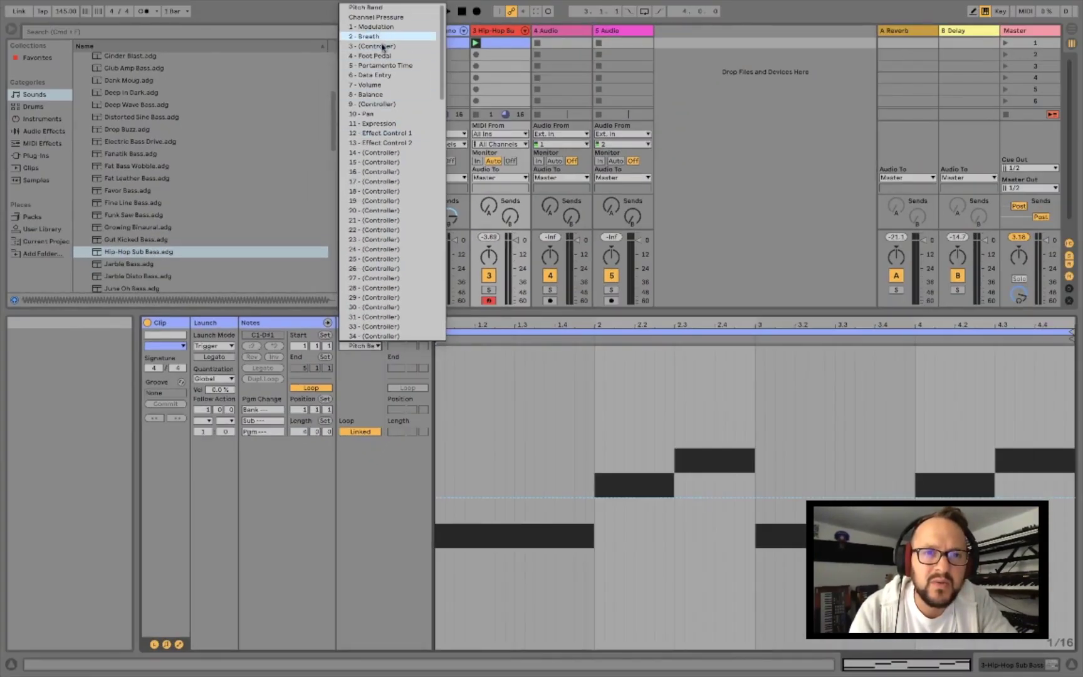
click(379, 12)
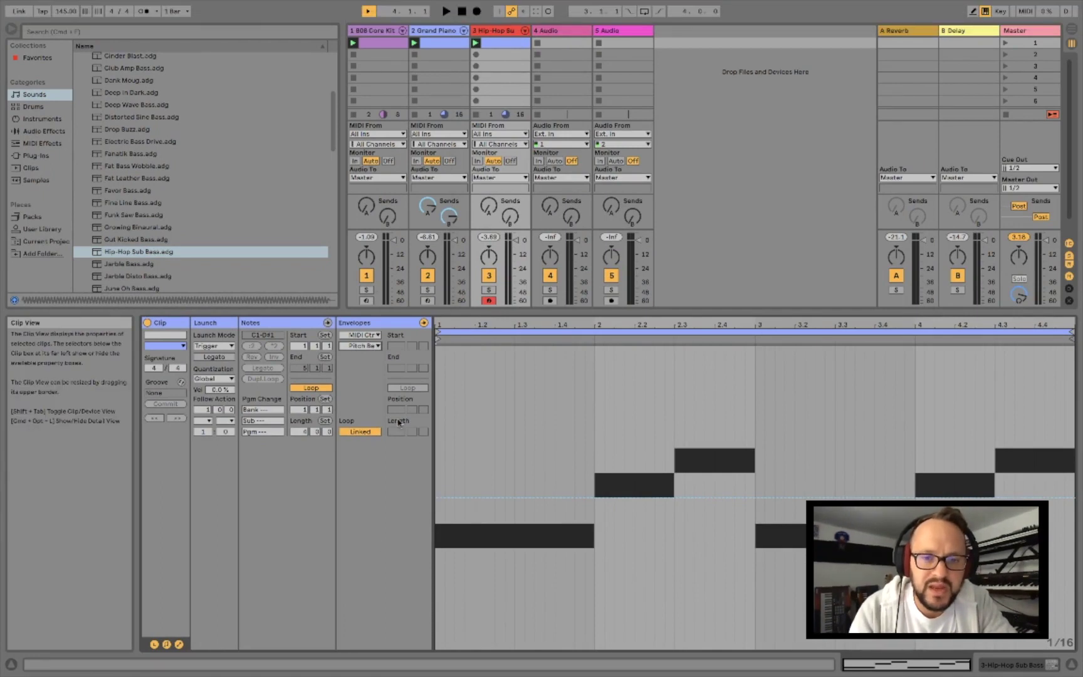
- Add pitch bend breakpoints over the second half of the first C1 note and form a downward bend, with one point at about -1257 and the next deeper
click(529, 498)
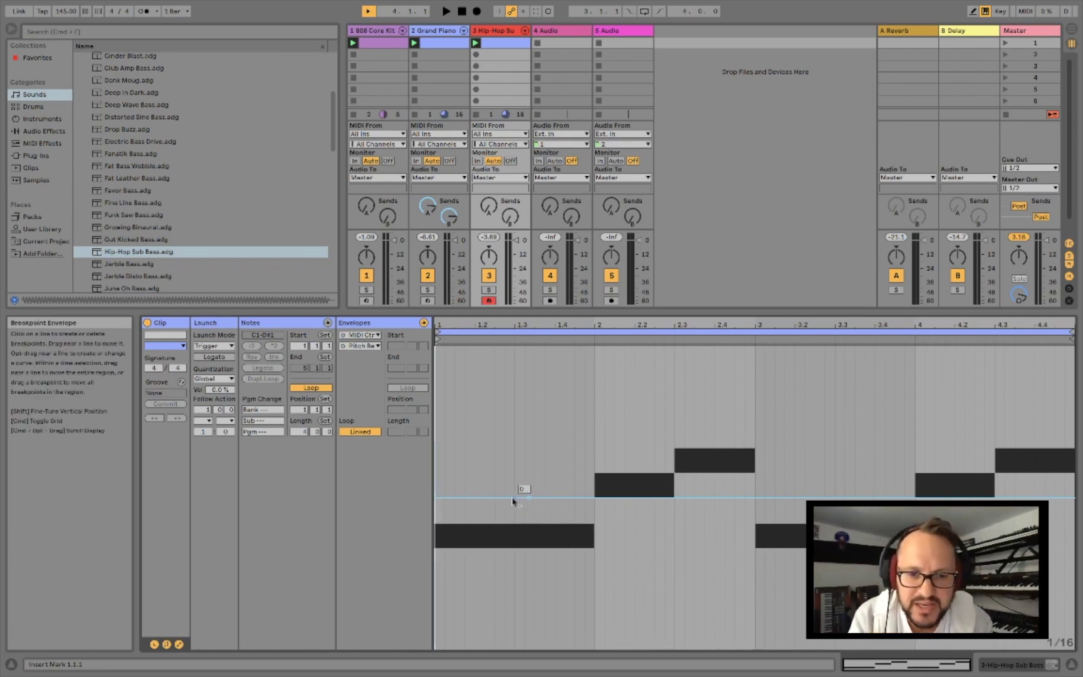
click(593, 500)
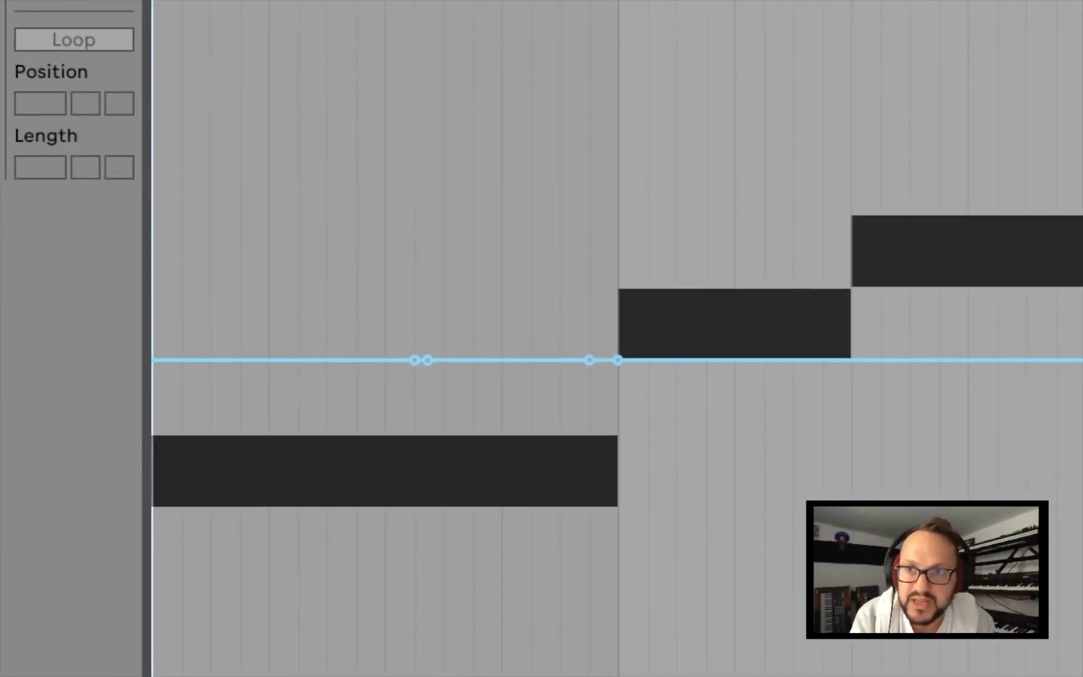
key(b)
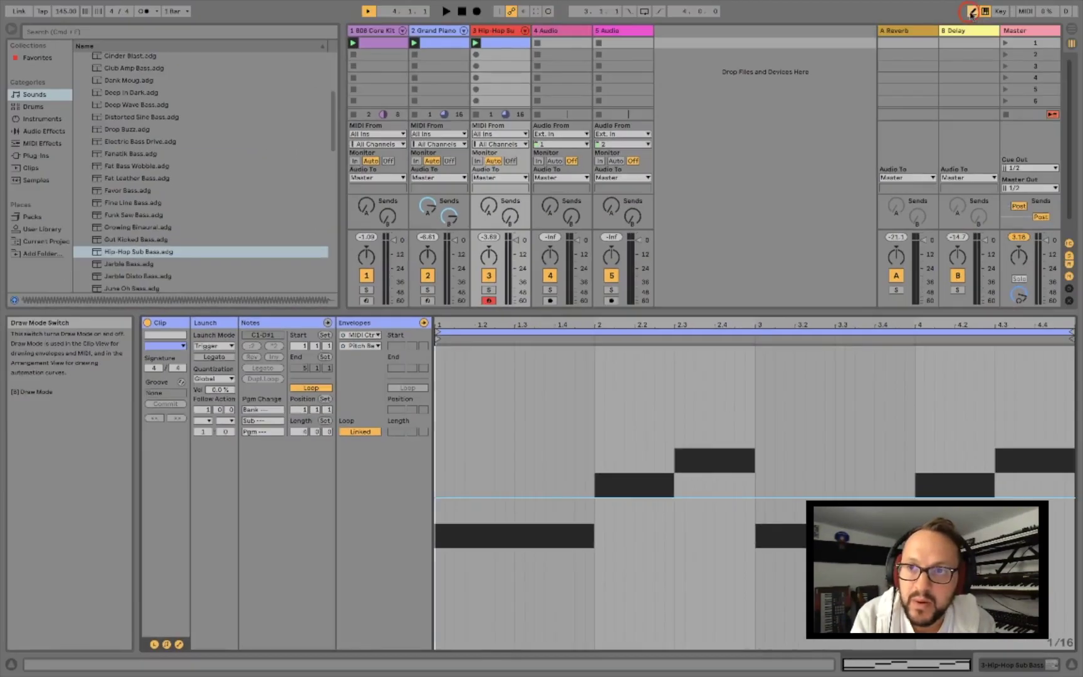
click(970, 12)
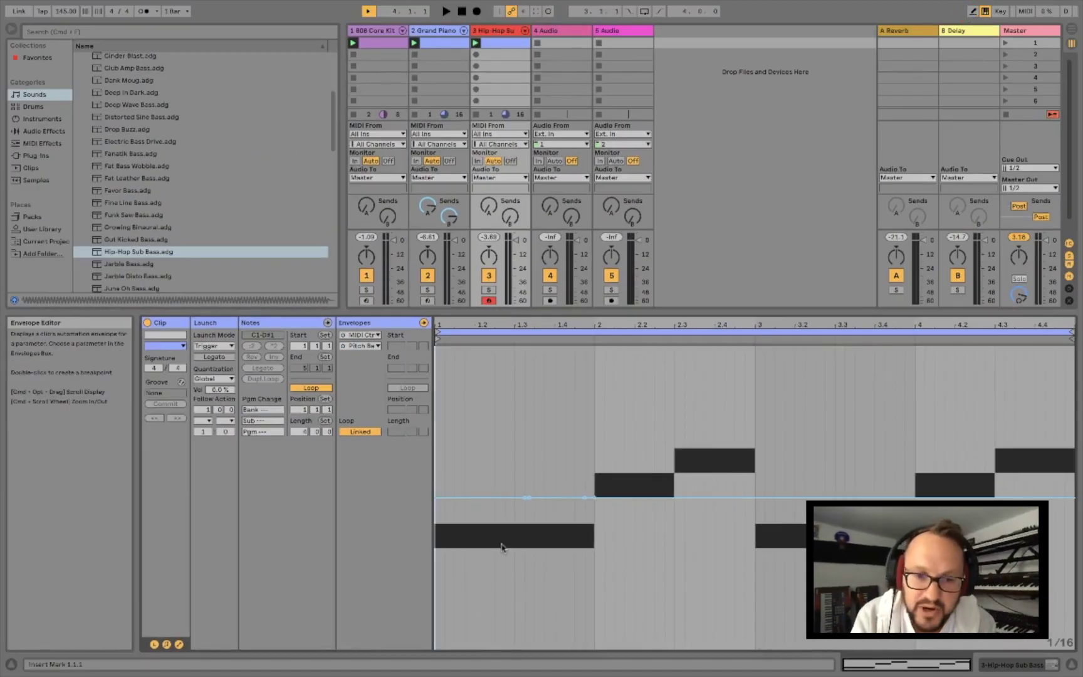
drag(531, 498, 530, 521)
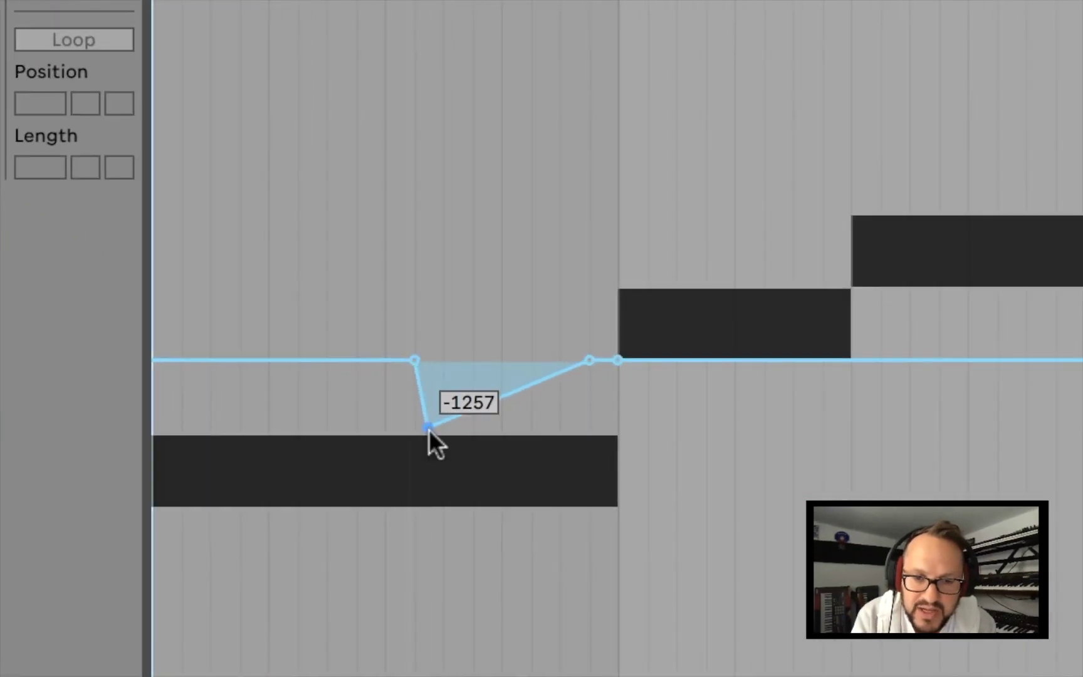
drag(590, 360, 589, 617)
- Add breakpoints around the start of bar 3, raise the middle one into an upward pitch bend spike, and play back the result
click(1000, 359)
click(998, 358)
click(1014, 358)
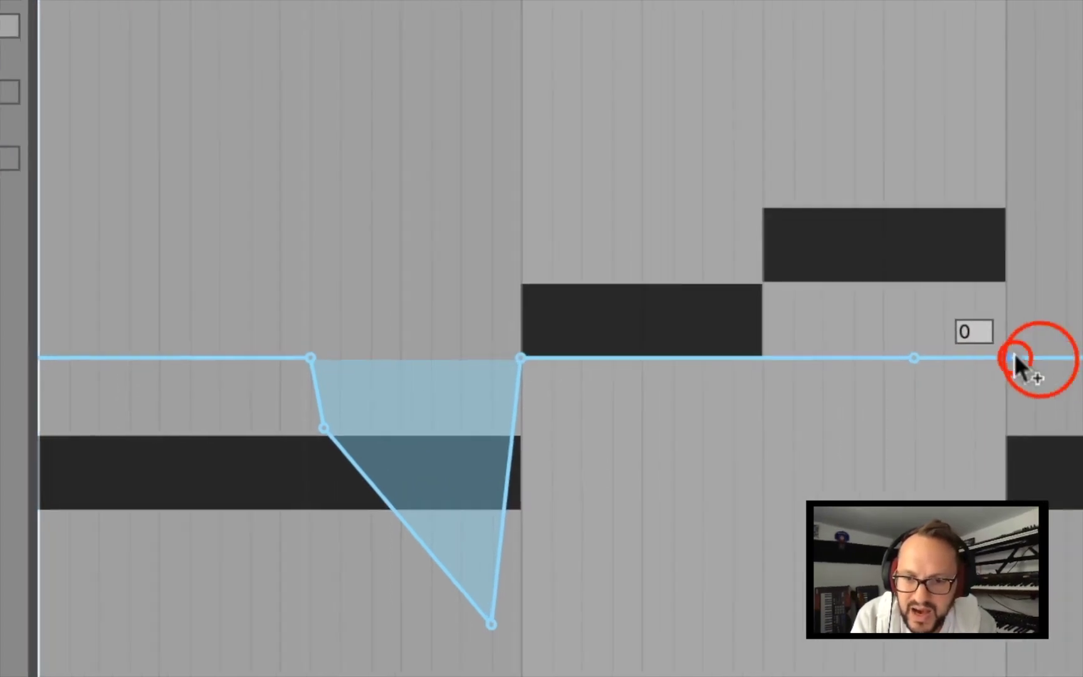
click(1038, 359)
drag(564, 346, 521, 99)
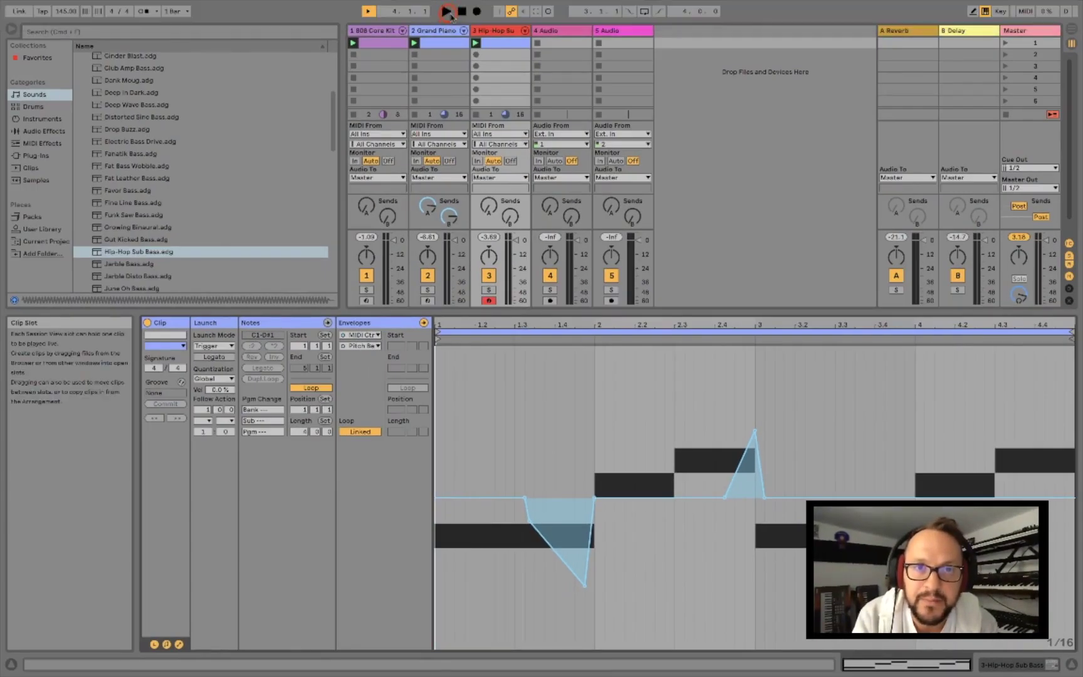
click(446, 11)
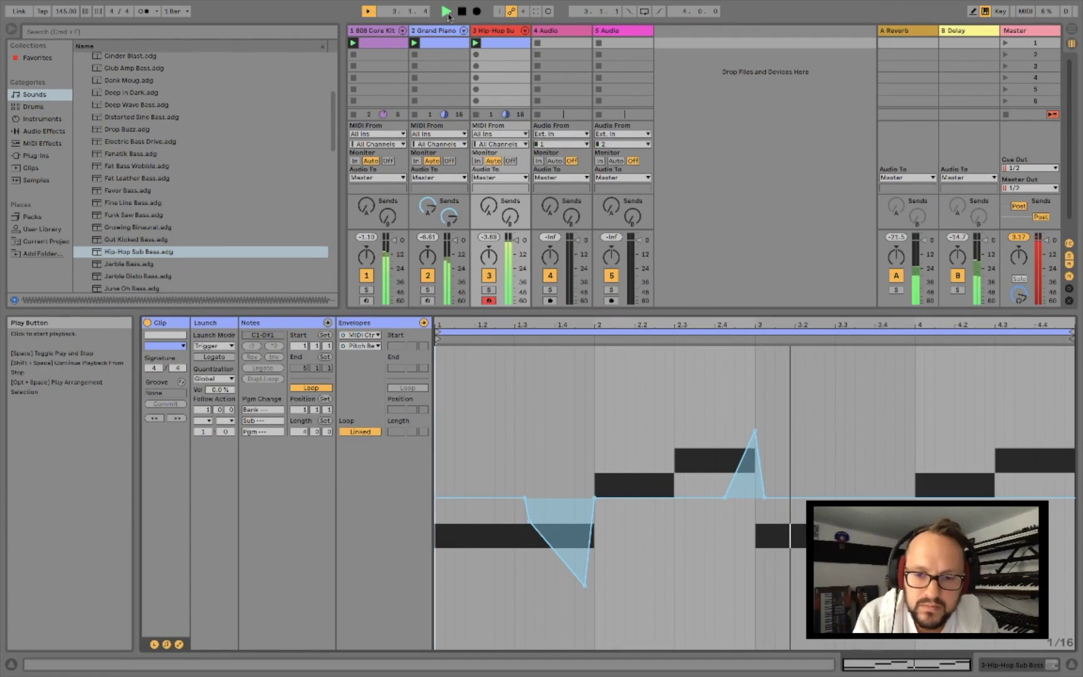
key(space)
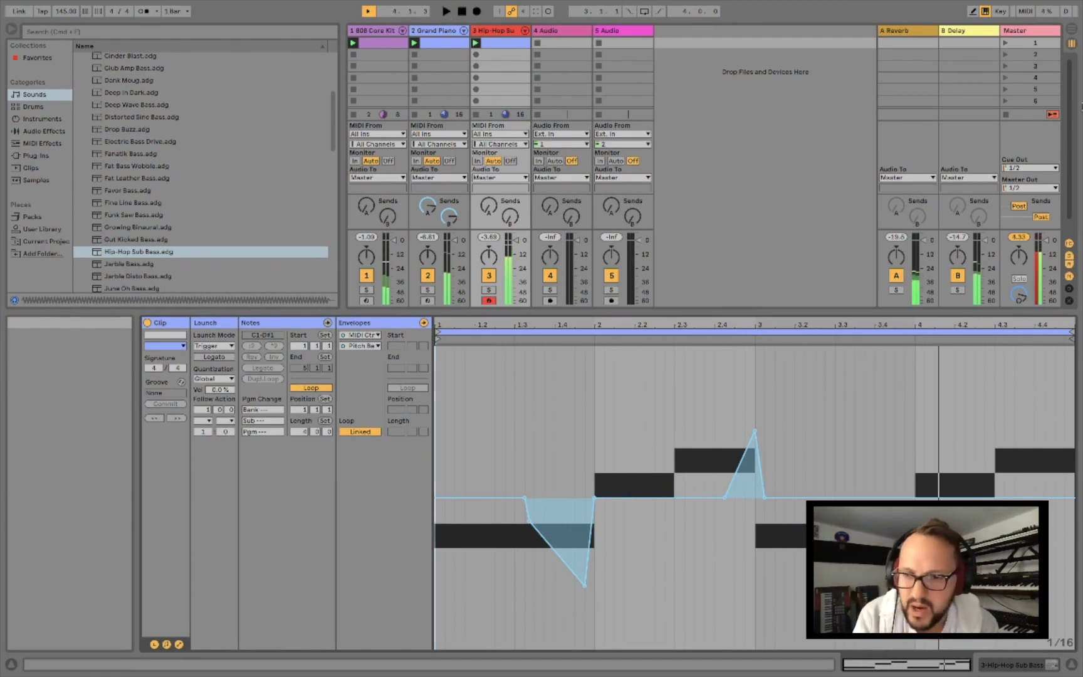
- Add a steep downward pitch bend at the end of the clip's last D#1 note and start playback
click(1017, 497)
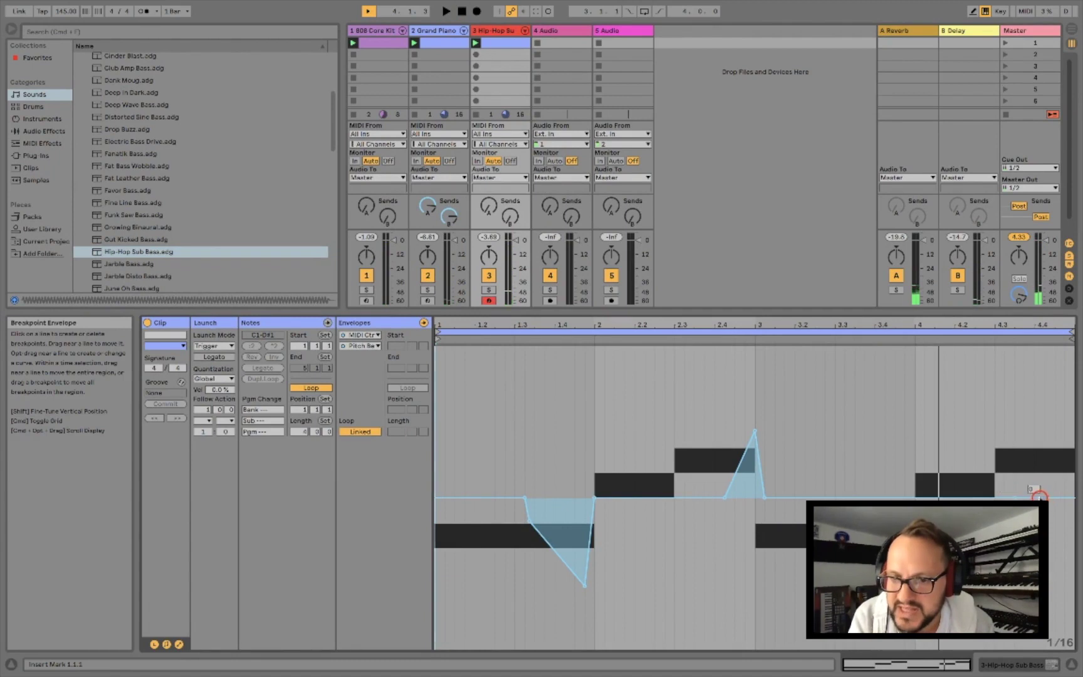
click(1064, 500)
click(1071, 626)
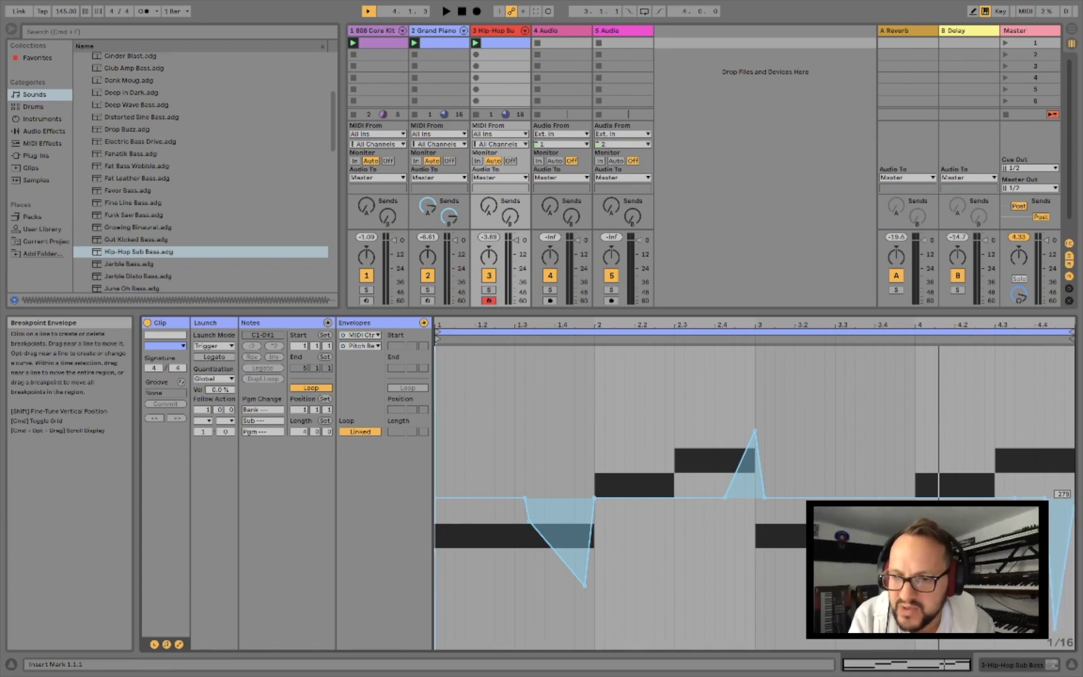
key(space)
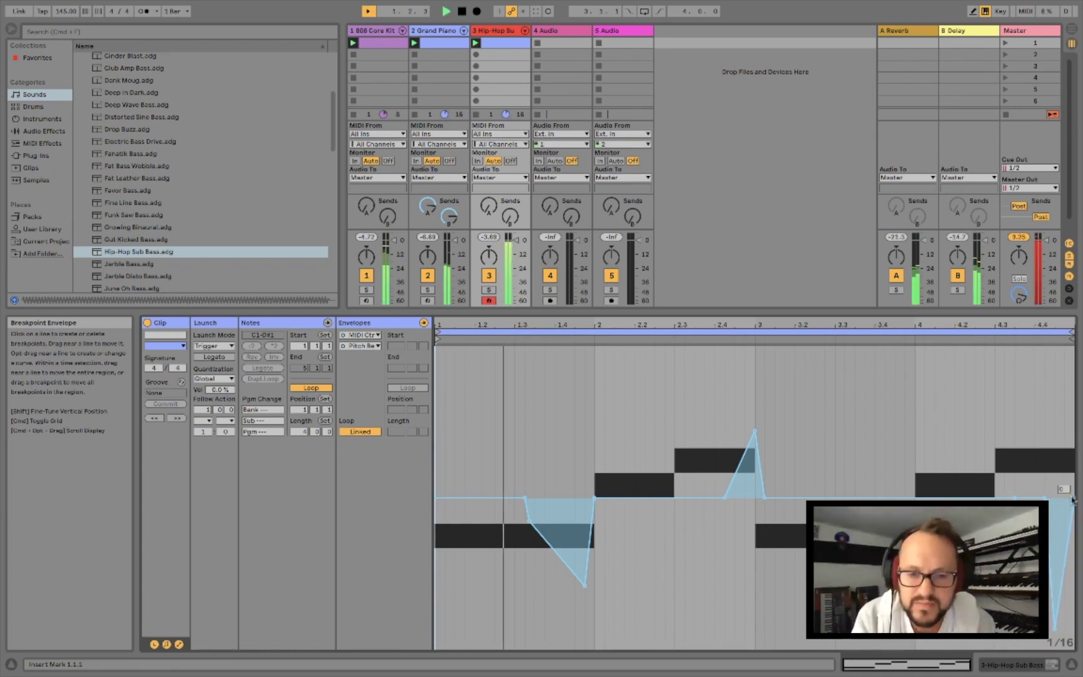
- Reshape the first downward bend by moving its -1257 point closer to bar 2 and its lowest point onto the start of bar 2
drag(530, 519, 565, 524)
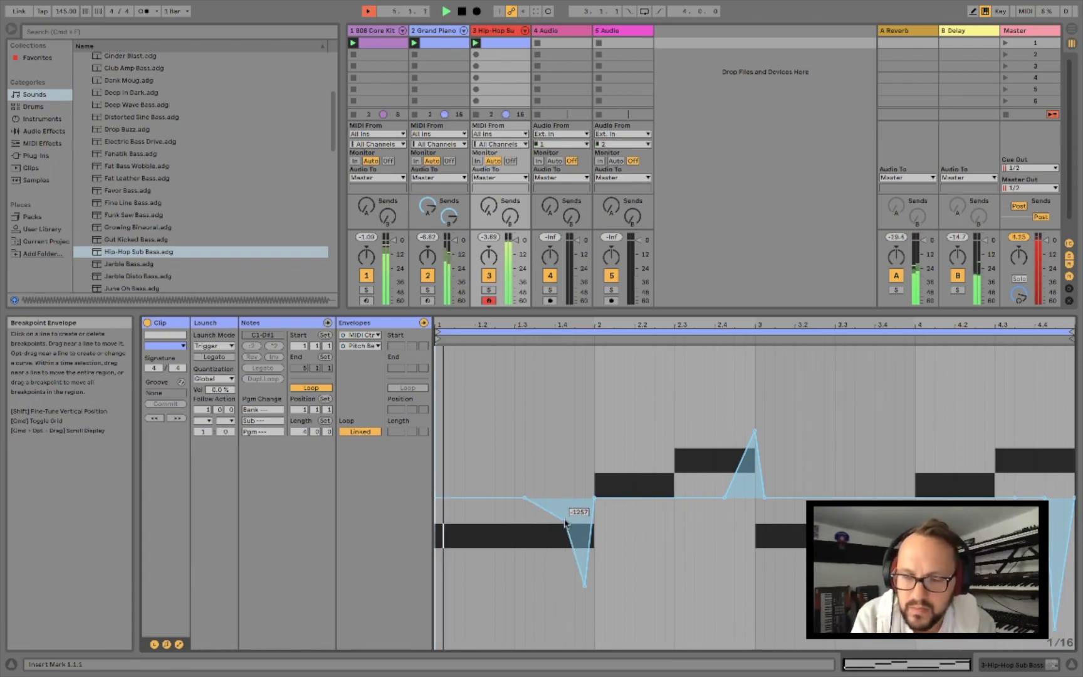
drag(566, 522, 585, 521)
drag(583, 584, 596, 585)
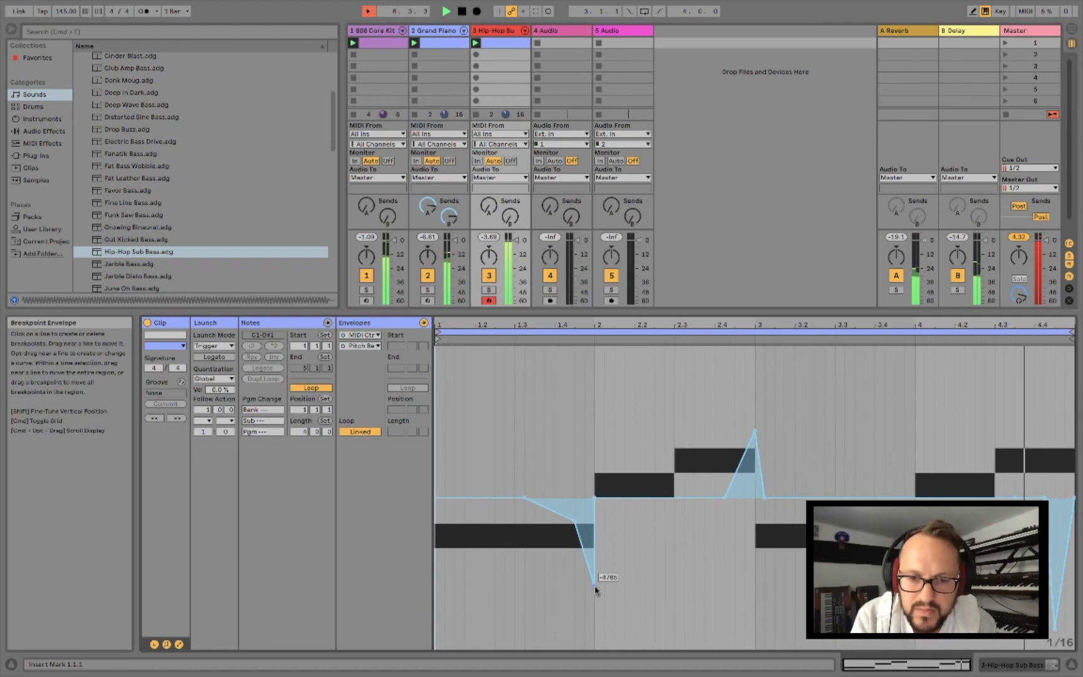
- Form an upward pitch bend peak early in the last D#1 note and a second peak just before the bar 3 spike
drag(1014, 494, 1015, 457)
click(1013, 482)
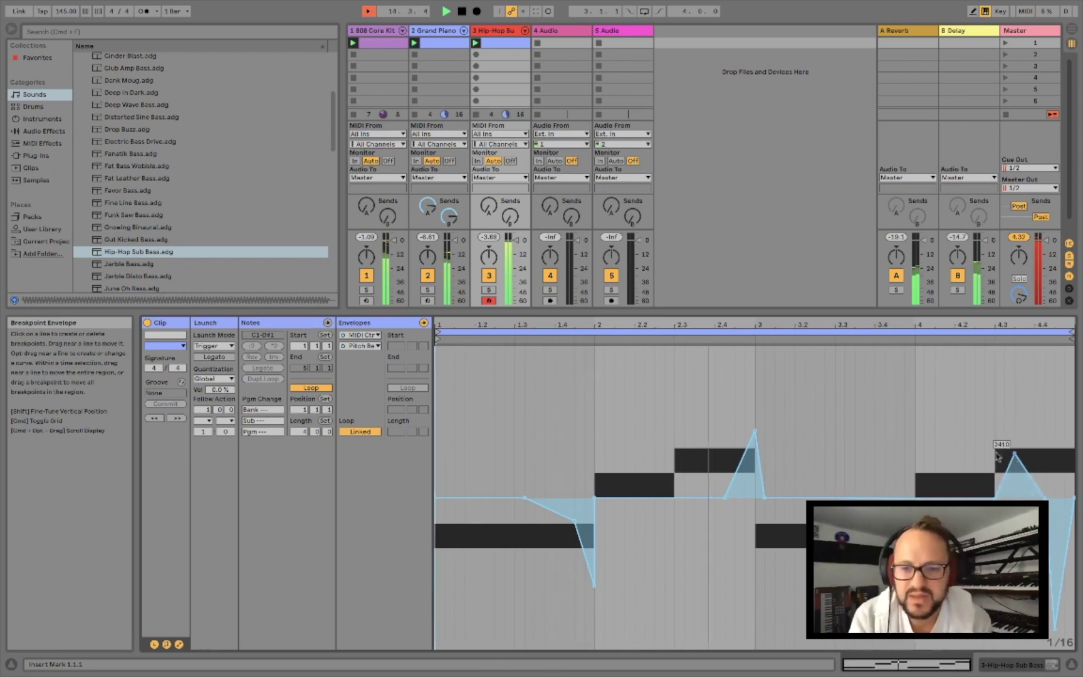
click(741, 462)
mouse_move(740, 464)
mouse_down()
mouse_move(736, 488)
mouse_move(726, 455)
mouse_move(745, 495)
mouse_up()
click(718, 494)
click(743, 484)
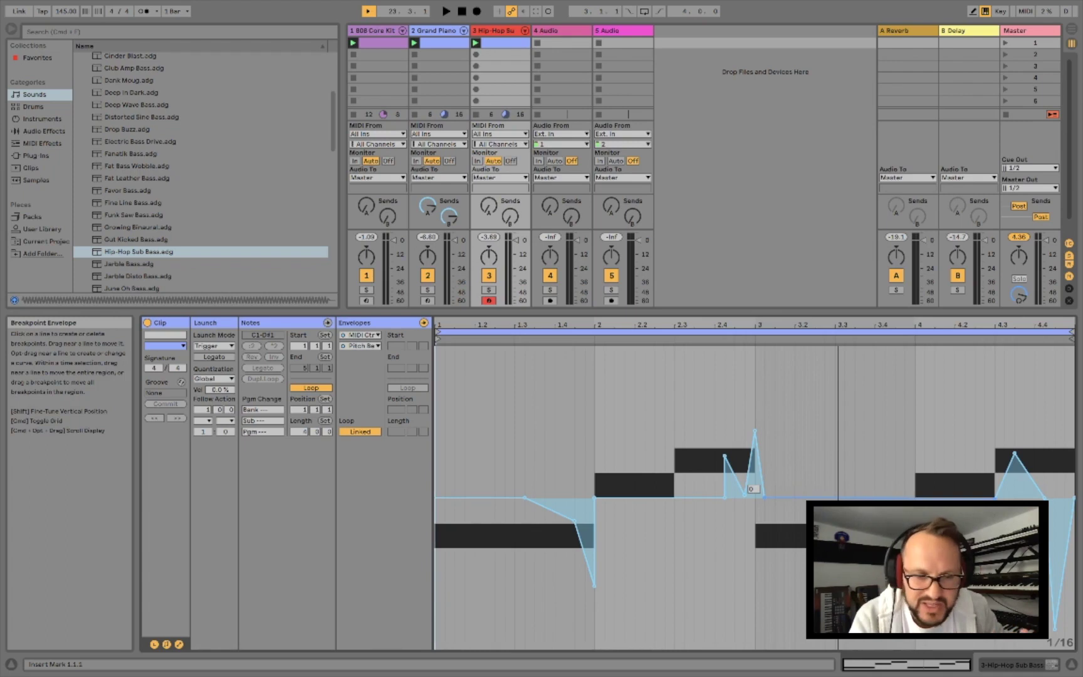
mouse_move(725, 459)
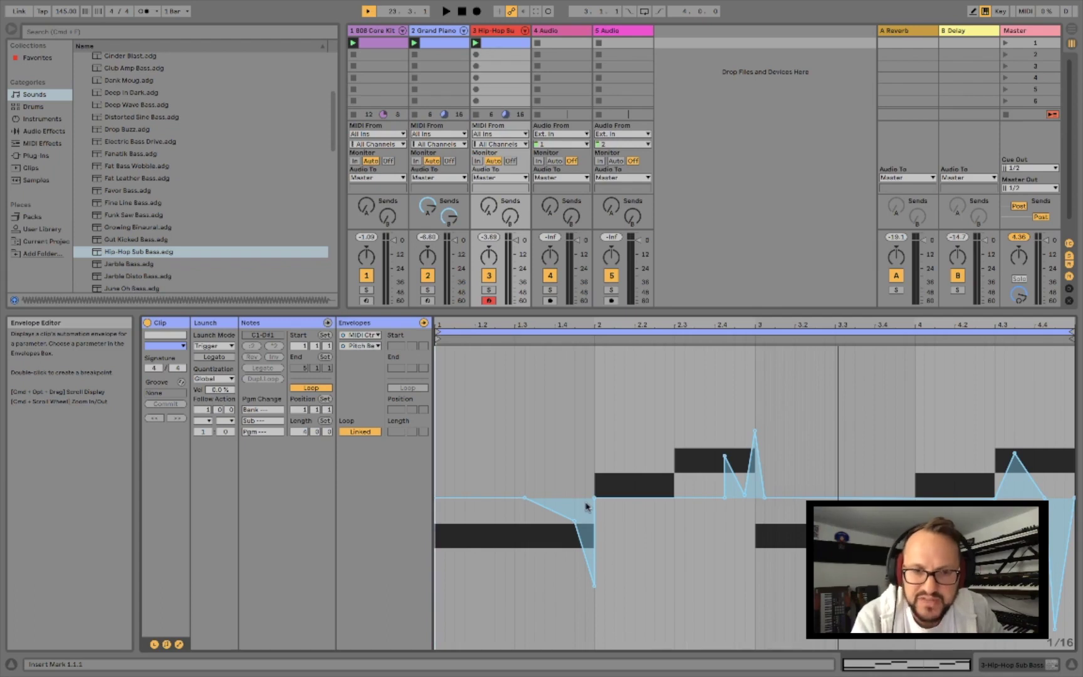
- Play back the beat and adjust the starting breakpoint of the first downward bend near 1.3
click(446, 12)
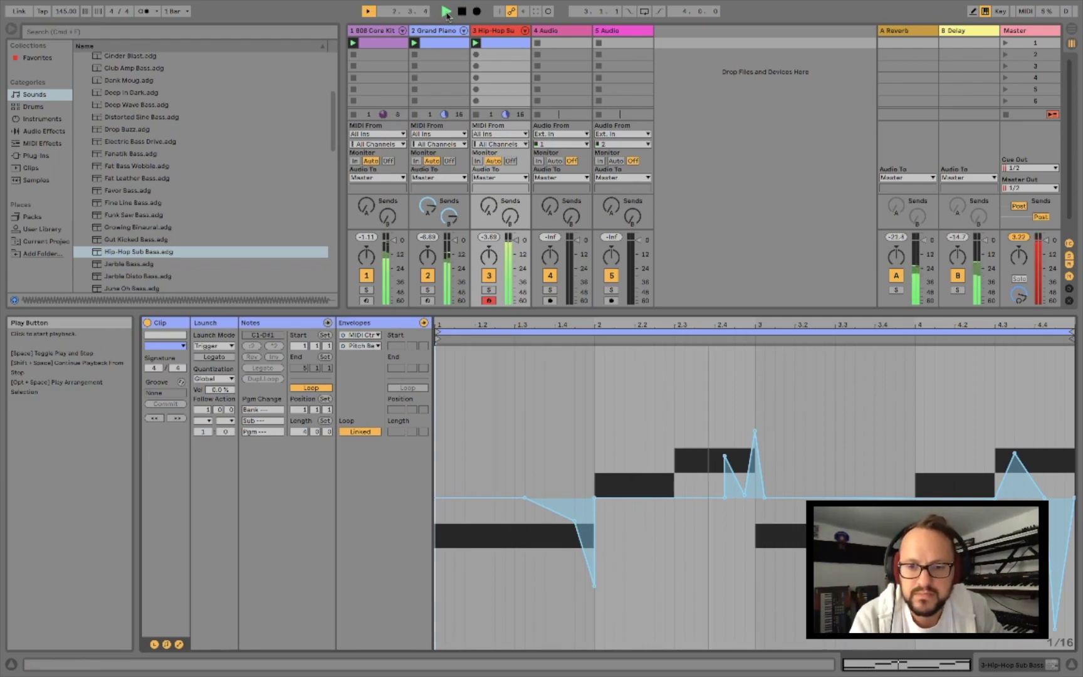
click(523, 498)
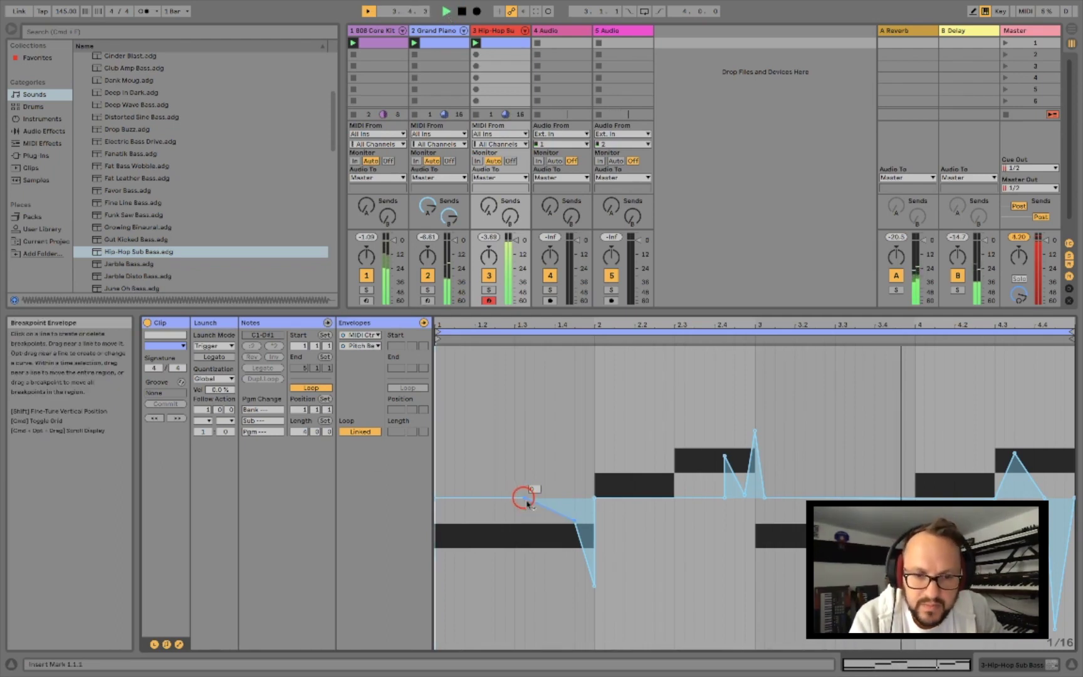